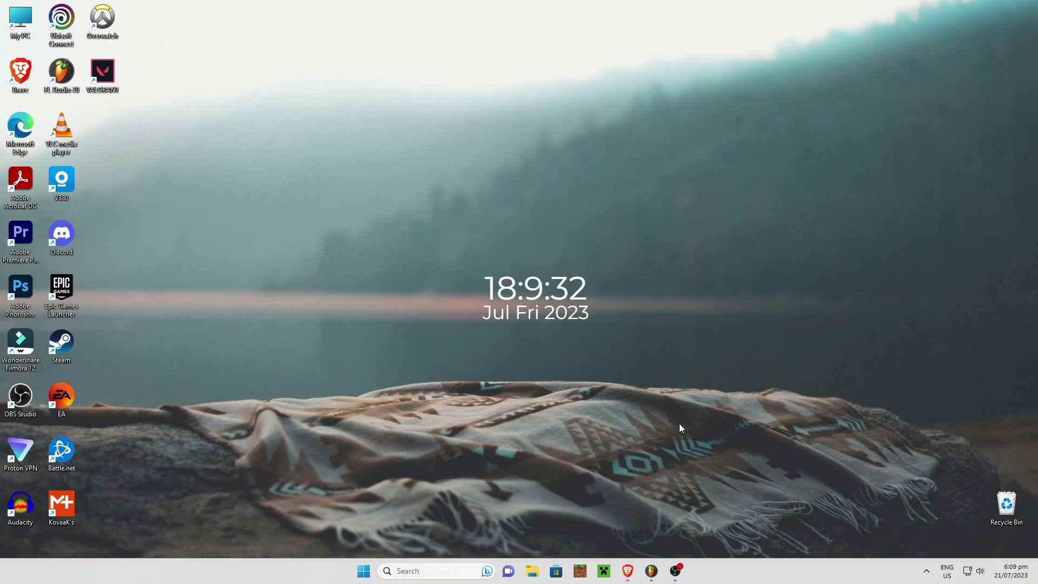
# Step: Delete the empty middle and right columns beside the Weebly newsletter signup form
pyautogui.click(627, 571)
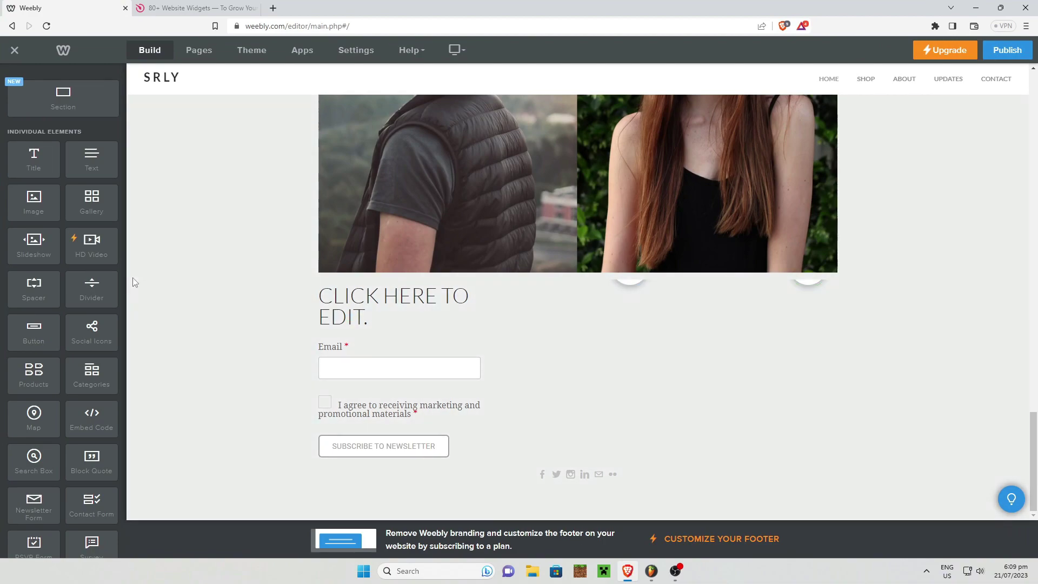
pyautogui.scroll(4, 276, 306)
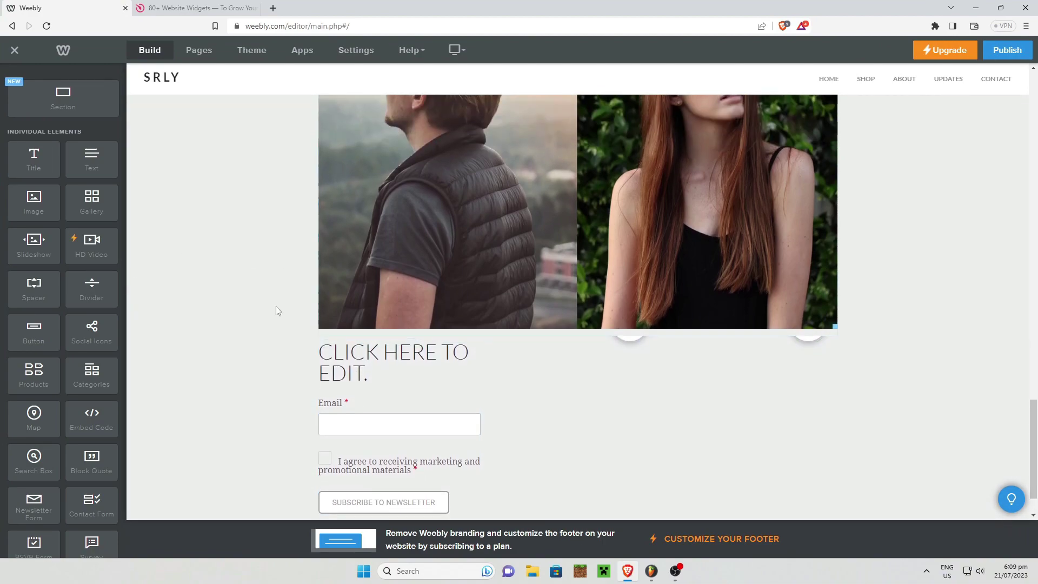
pyautogui.scroll(-4, 243, 303)
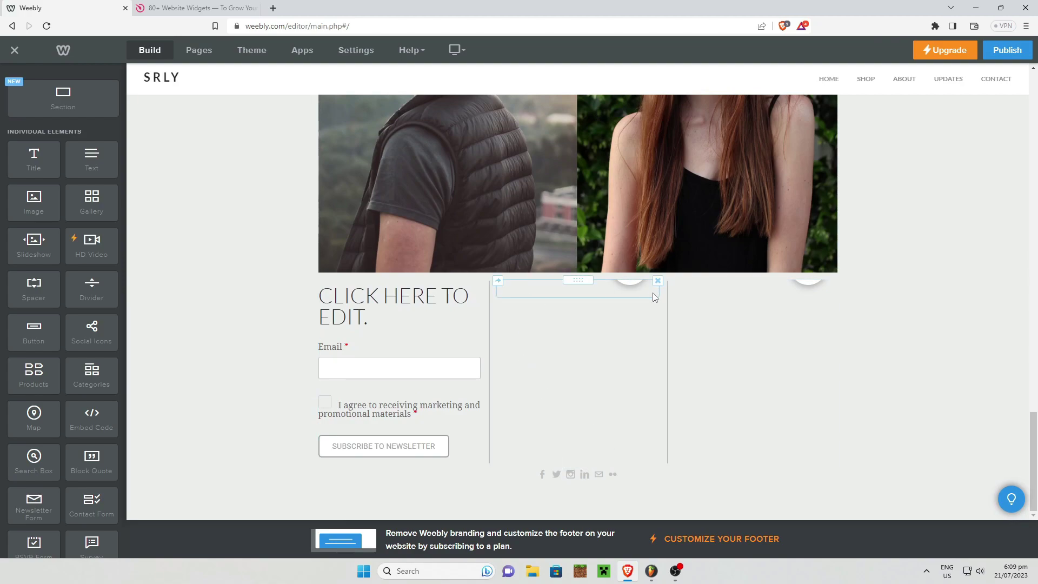
pyautogui.click(658, 281)
pyautogui.click(646, 246)
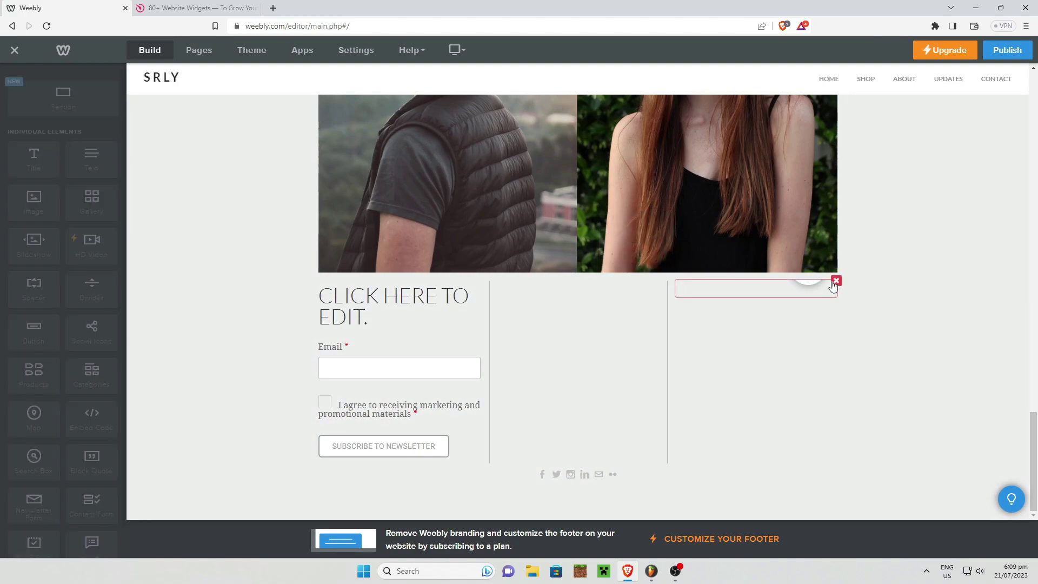
pyautogui.click(836, 280)
pyautogui.click(814, 249)
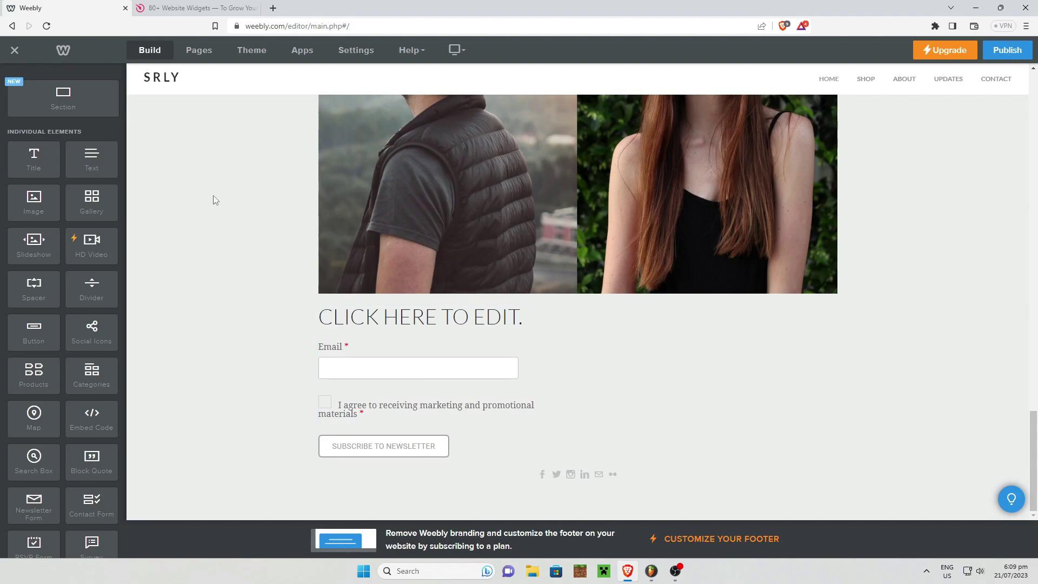
# Step: Open Elfsight's full widget catalogue and search it for 'booking'
pyautogui.click(200, 8)
pyautogui.moveTo(281, 87)
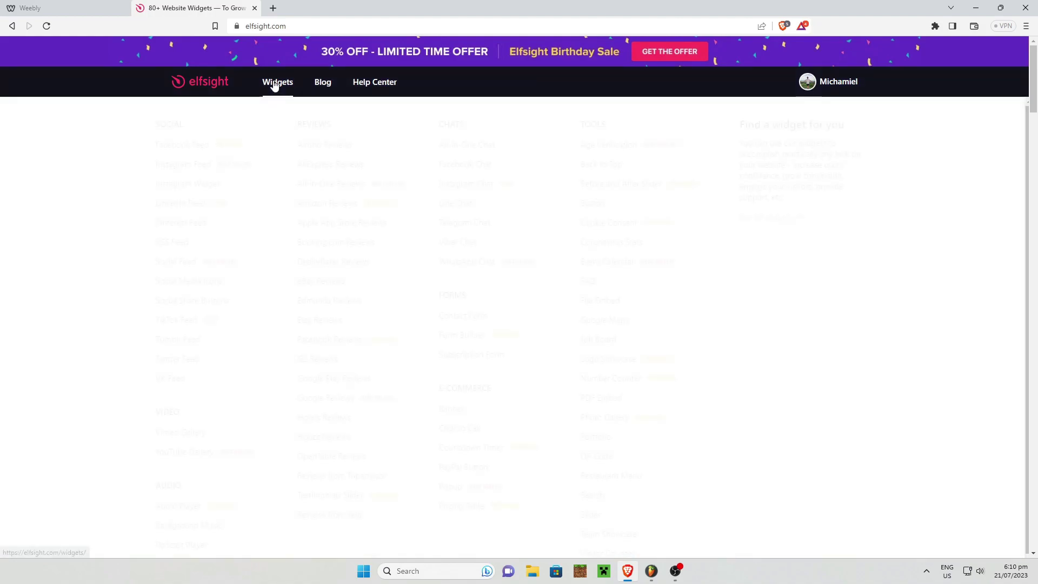
pyautogui.click(274, 83)
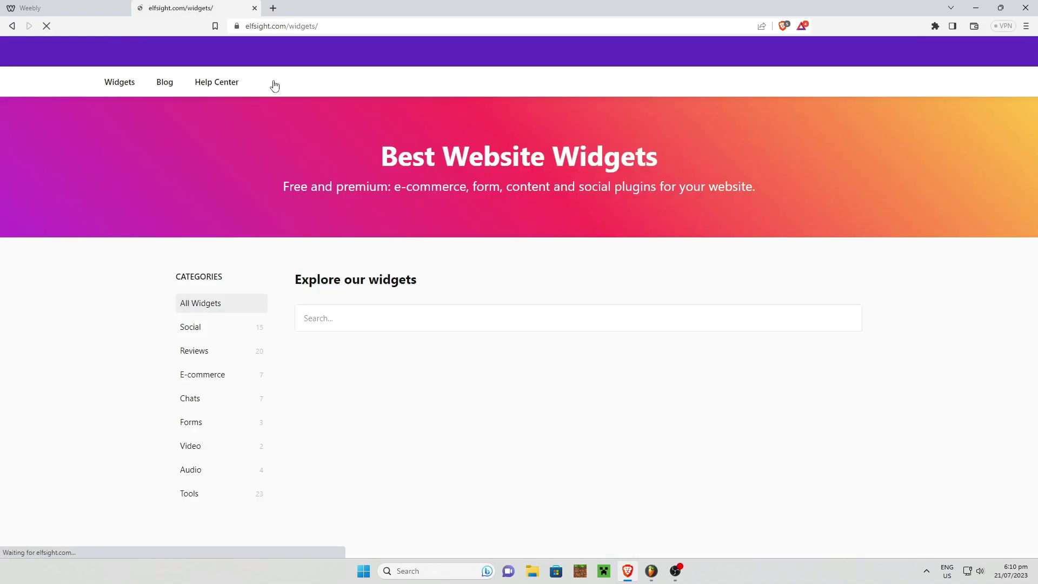
pyautogui.click(406, 318)
pyautogui.write('booking')
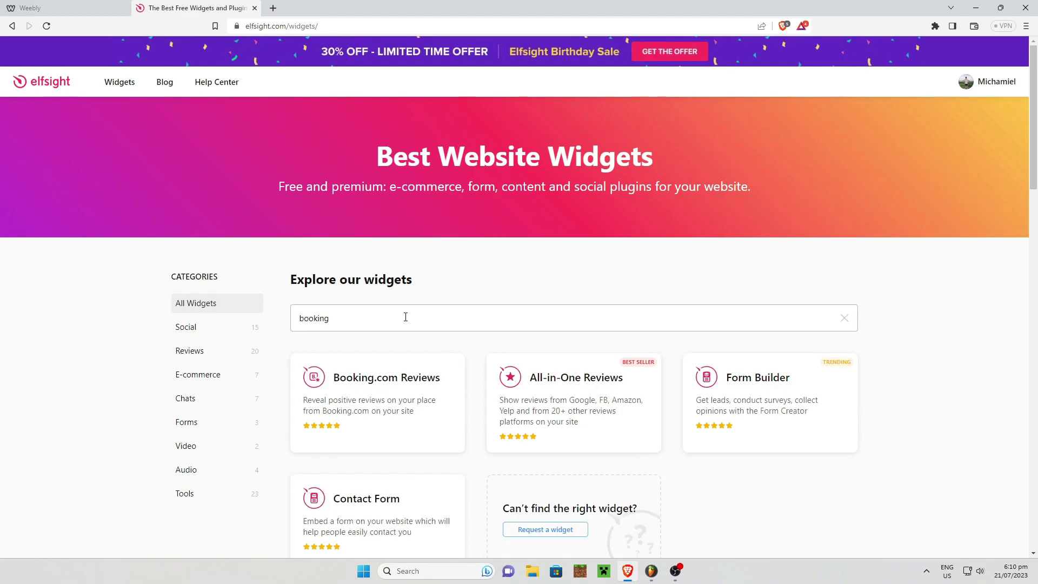
pyautogui.scroll(-2, 406, 317)
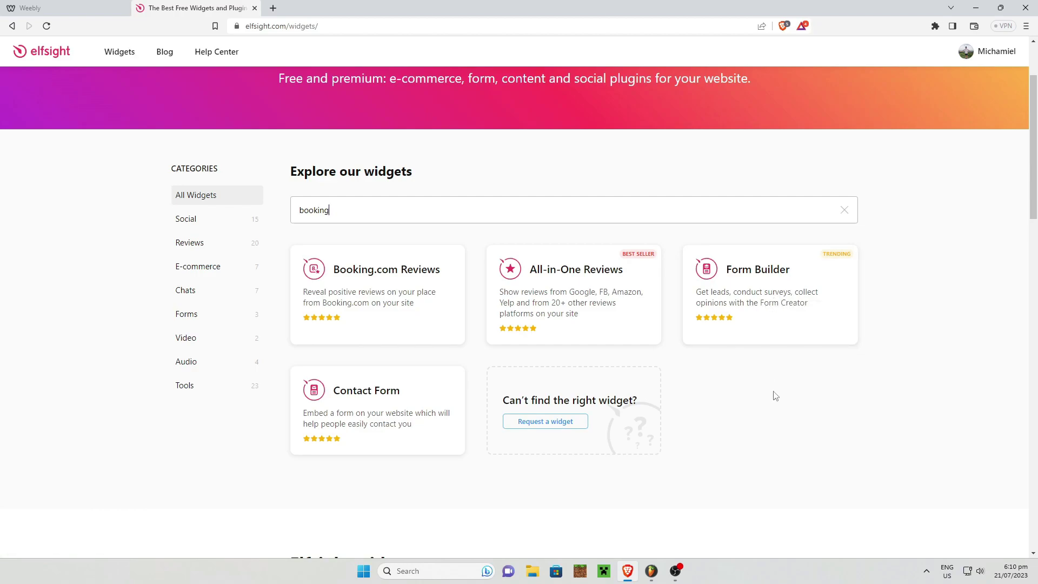
# Step: Open the Untitled Form Builder widget from the Form Builder page, dismissing the sale popup
pyautogui.click(790, 291)
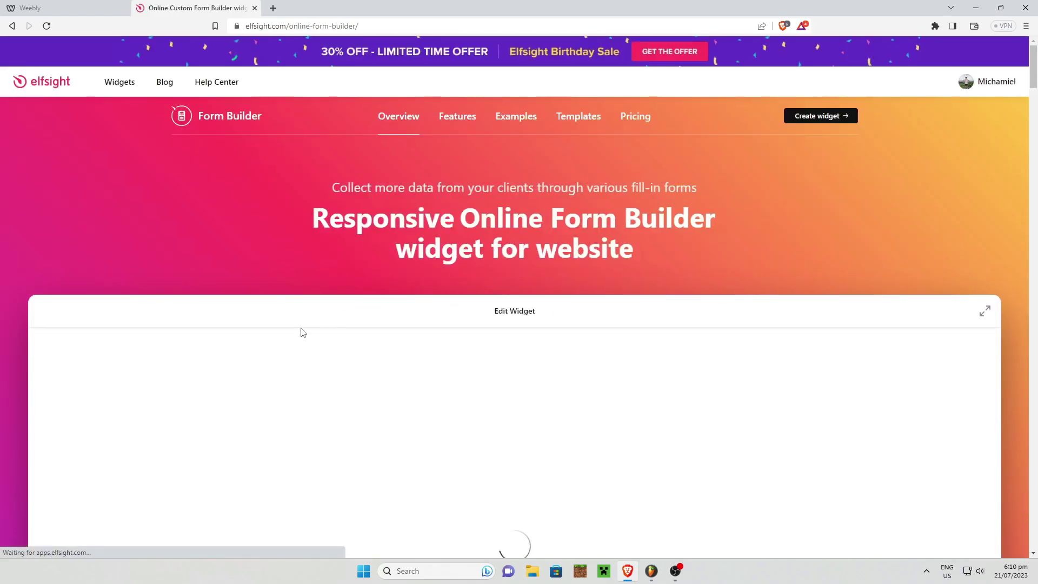
pyautogui.scroll(-3, 576, 387)
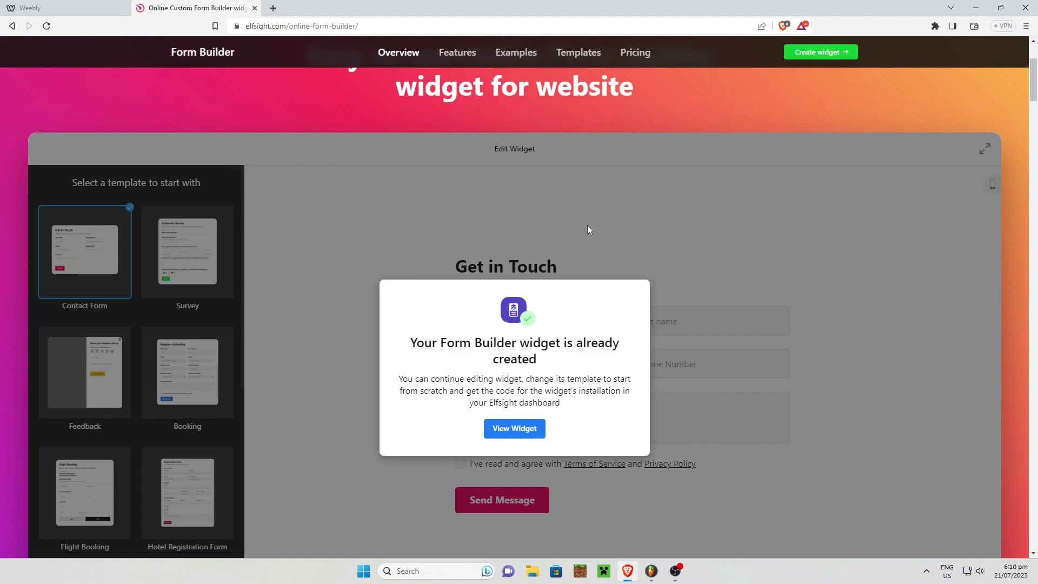
pyautogui.scroll(-2, 324, 246)
pyautogui.scroll(1, 115, 177)
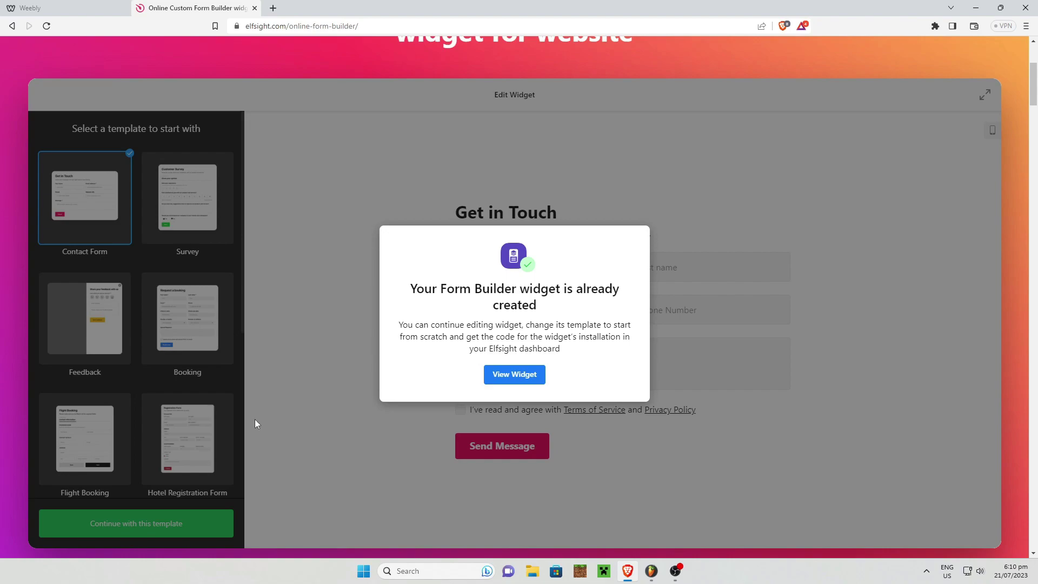
pyautogui.click(514, 375)
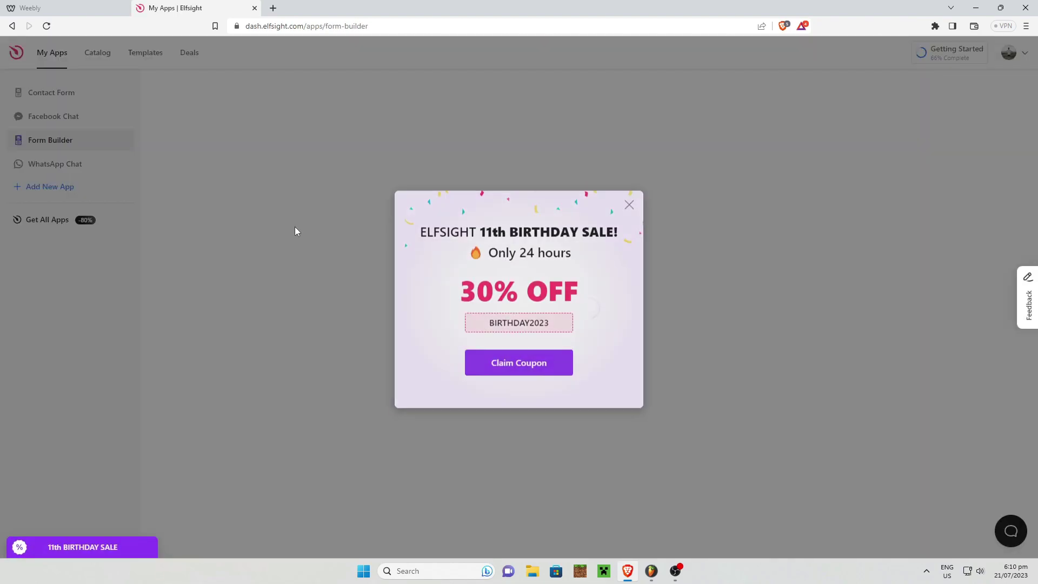
pyautogui.click(630, 203)
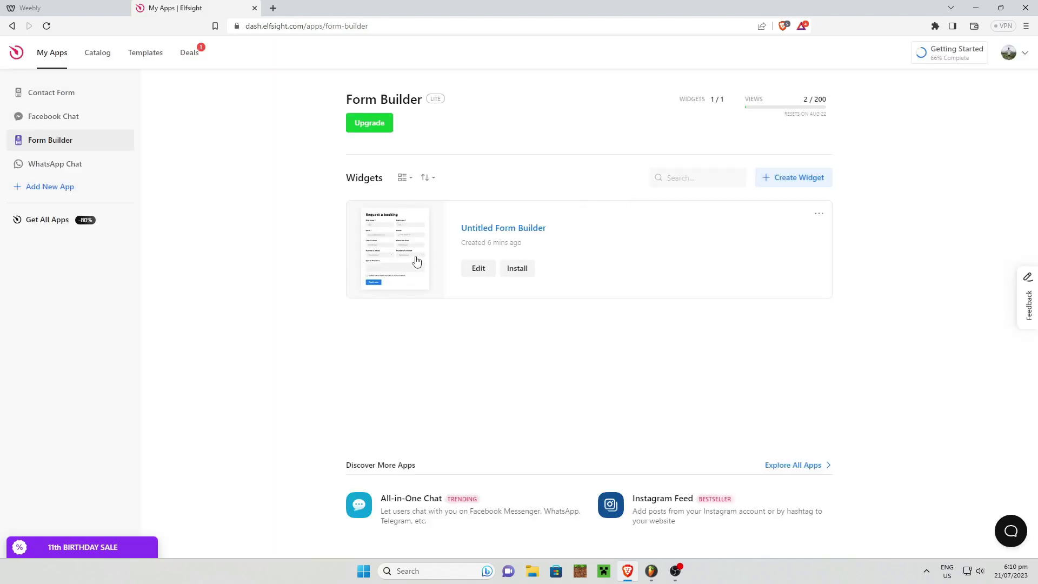
pyautogui.click(448, 257)
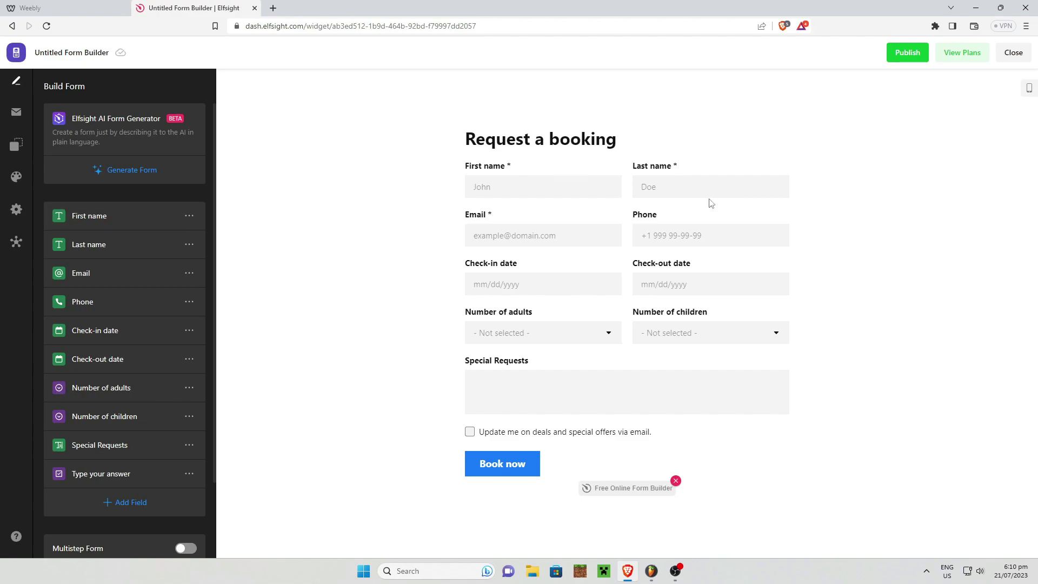
pyautogui.moveTo(460, 170); pyautogui.dragTo(535, 170)
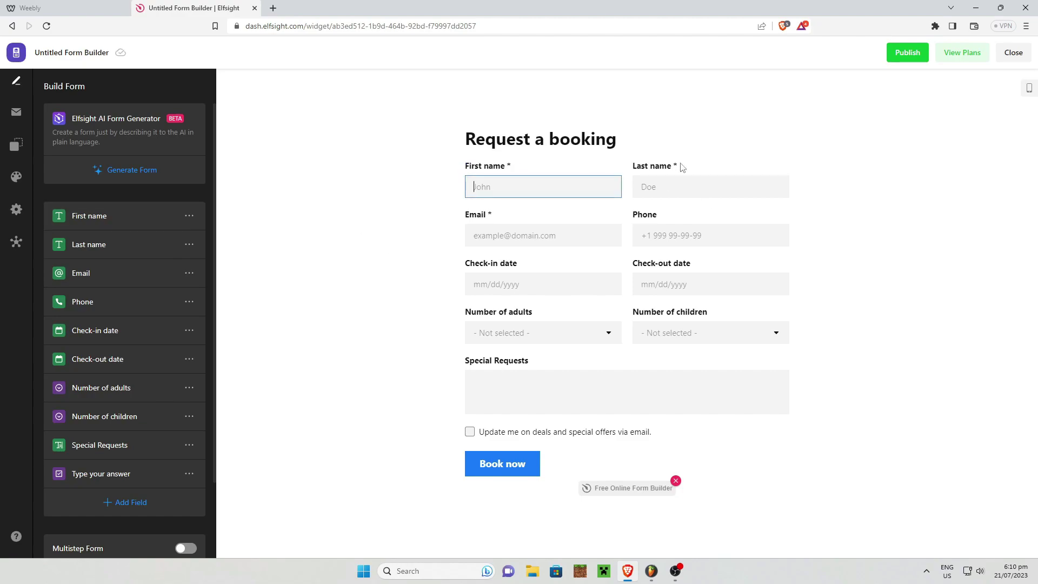
pyautogui.click(520, 169)
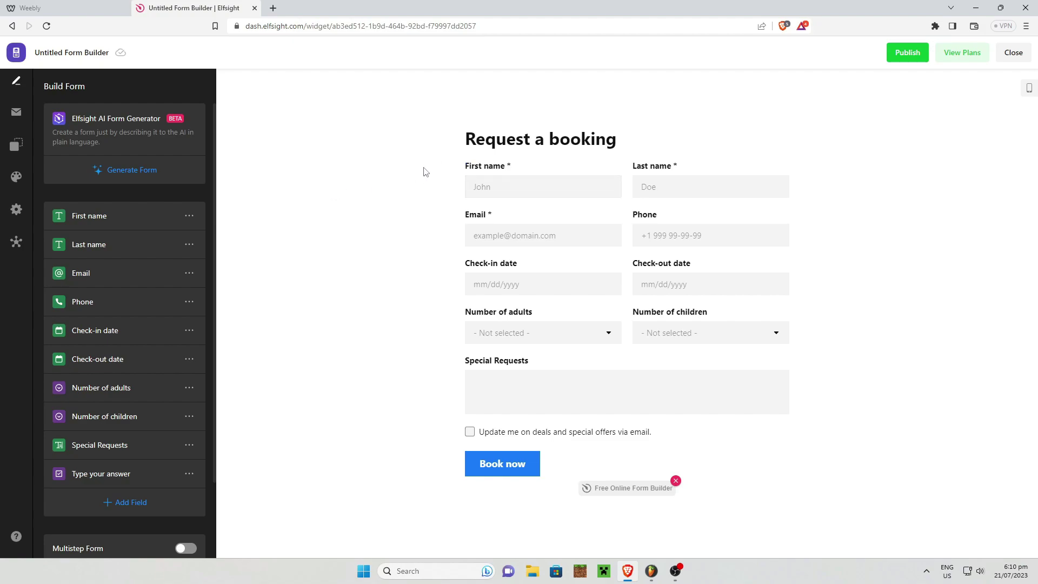
pyautogui.click(152, 218)
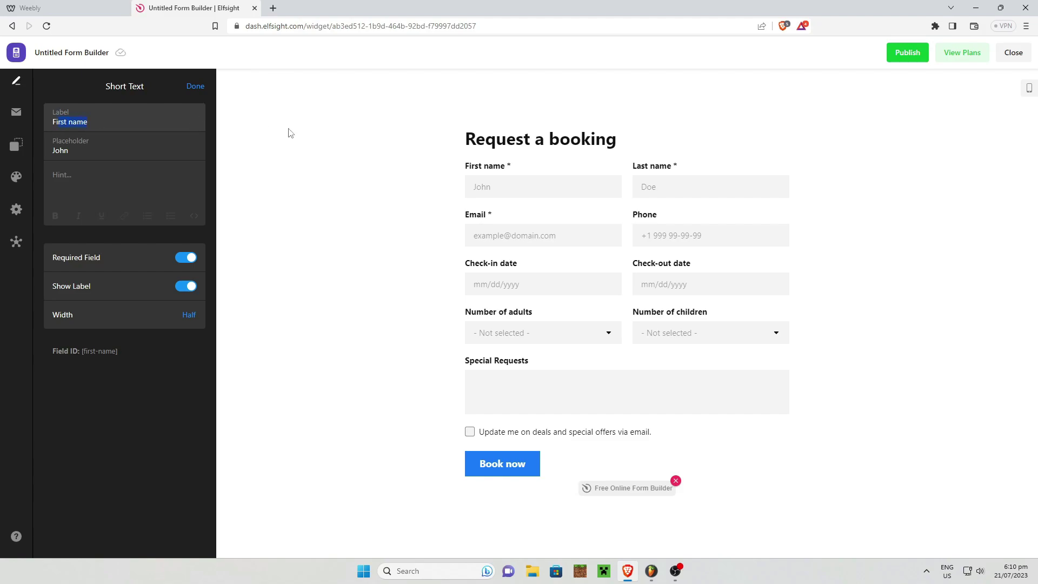
pyautogui.click(196, 87)
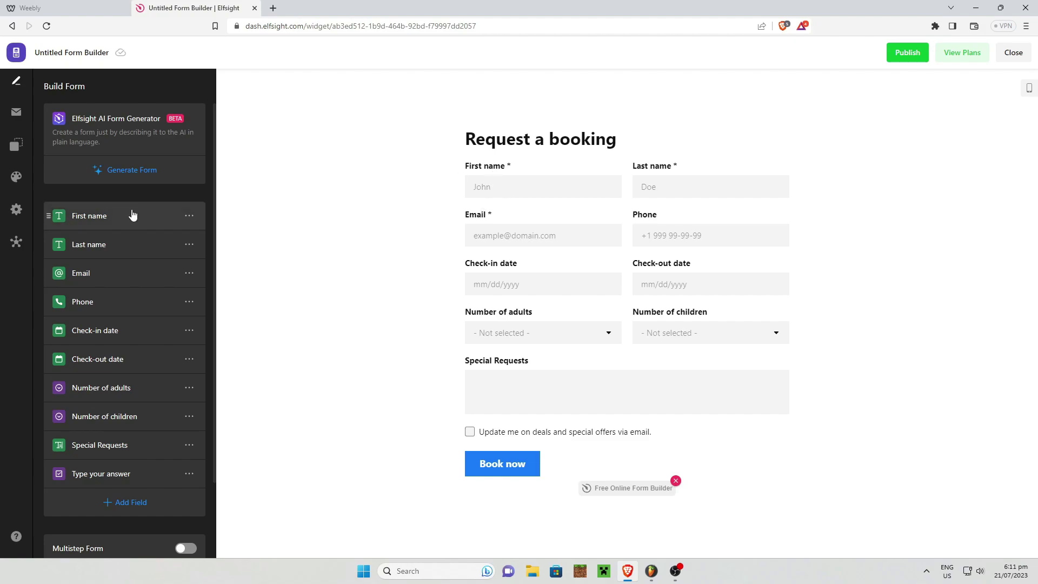
pyautogui.click(112, 219)
pyautogui.moveTo(95, 153); pyautogui.dragTo(34, 141)
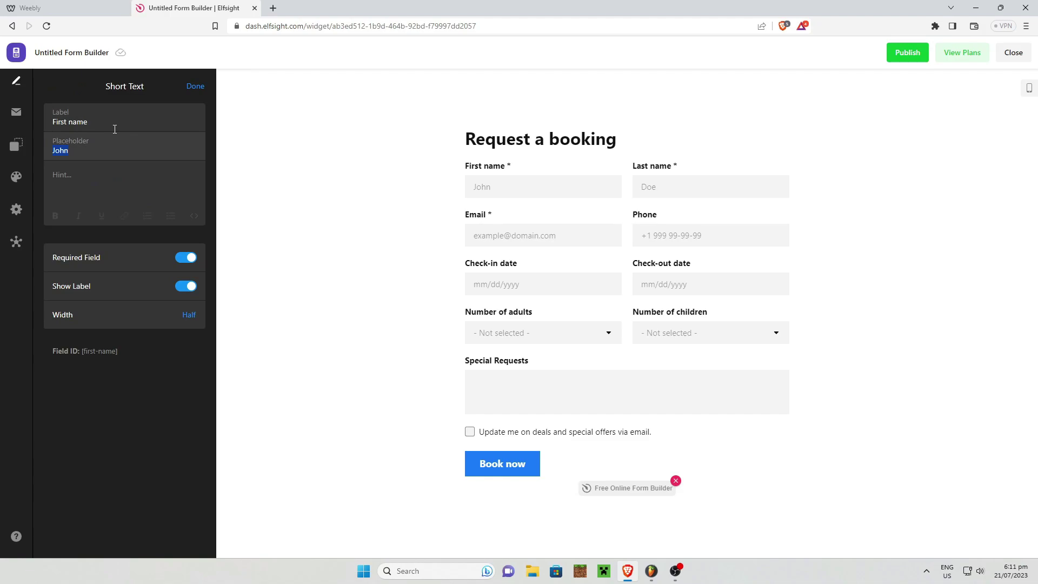
pyautogui.write('Joshua')
pyautogui.click(195, 86)
pyautogui.scroll(-2, 170, 368)
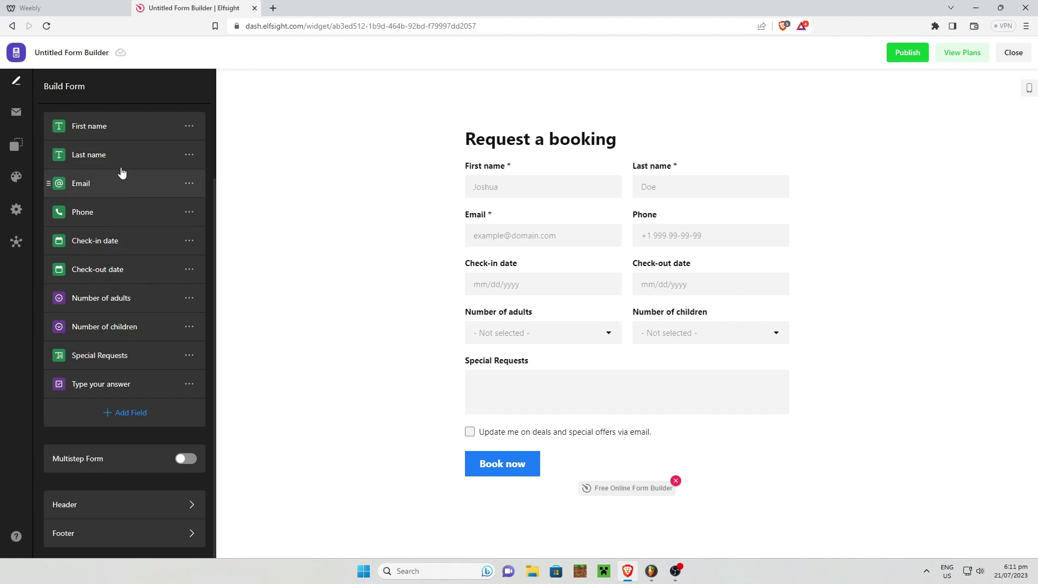
pyautogui.click(100, 213)
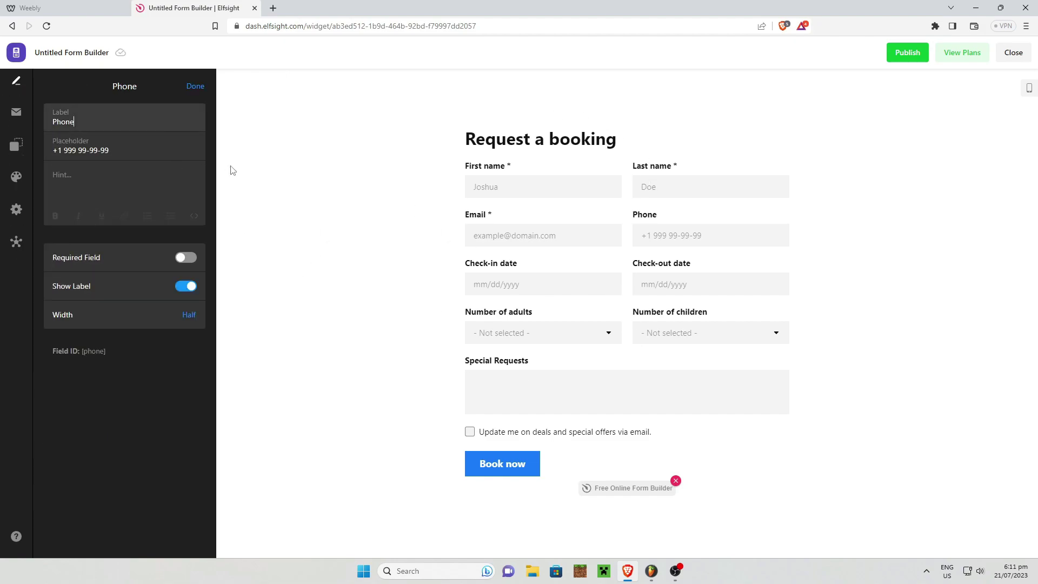
pyautogui.doubleClick(93, 124)
pyautogui.click(197, 87)
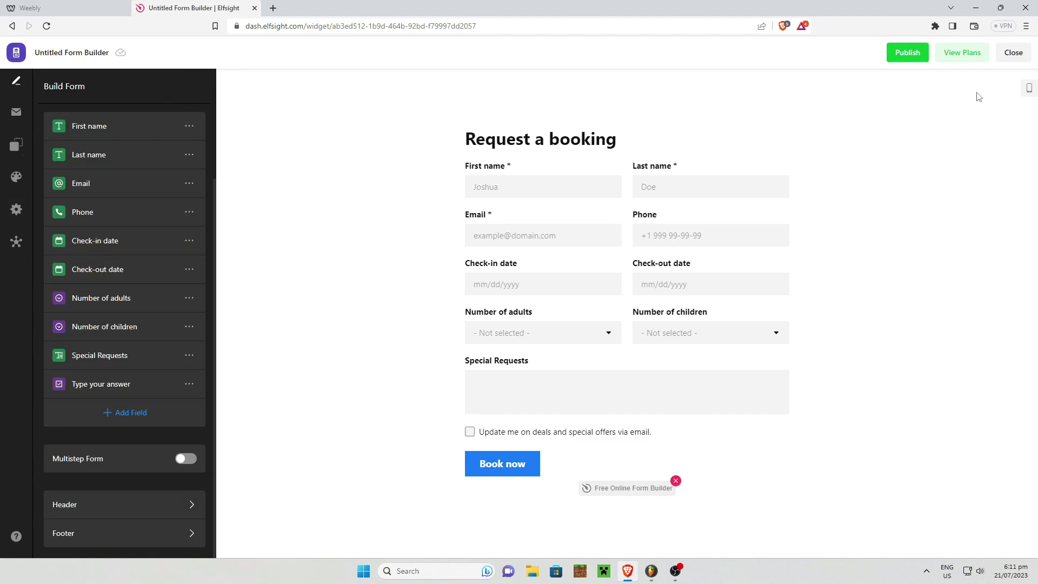
# Step: Publish the form, compare Form Builder and 84 Apps Pack plan prices, then return to the editor
pyautogui.click(913, 55)
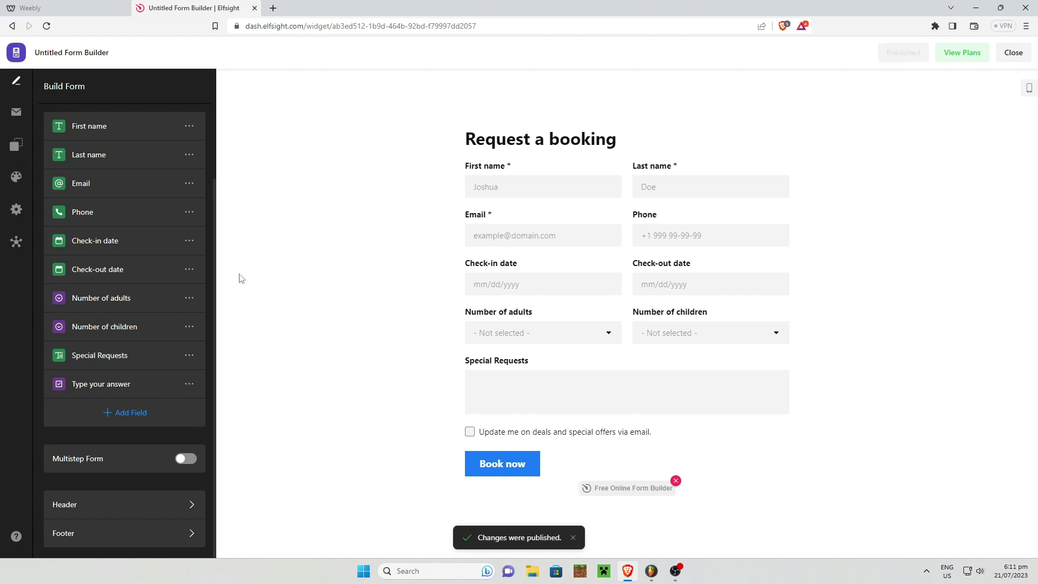
pyautogui.click(964, 54)
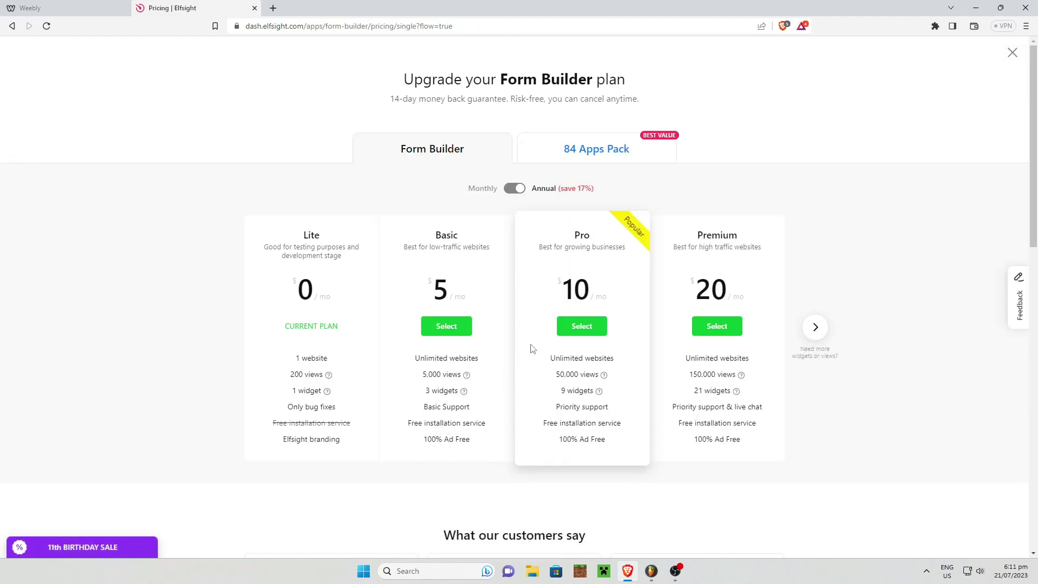
pyautogui.click(147, 470)
pyautogui.click(580, 161)
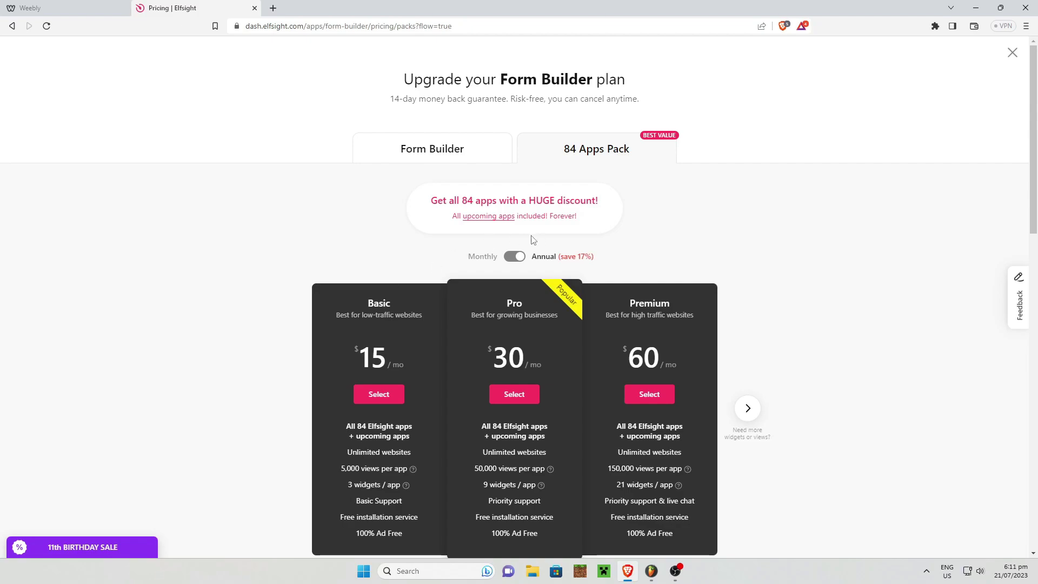
pyautogui.click(436, 148)
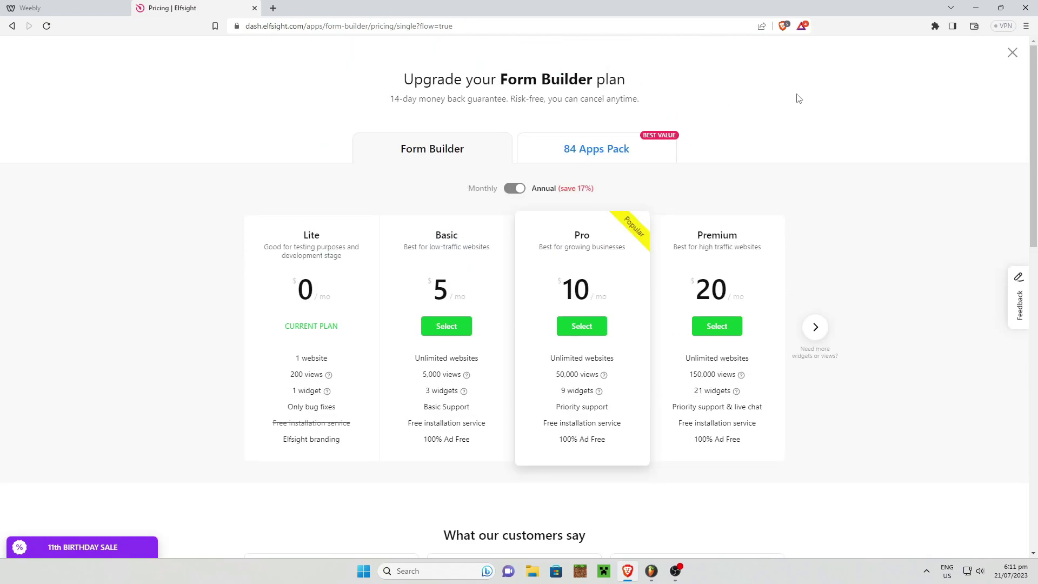
pyautogui.click(12, 26)
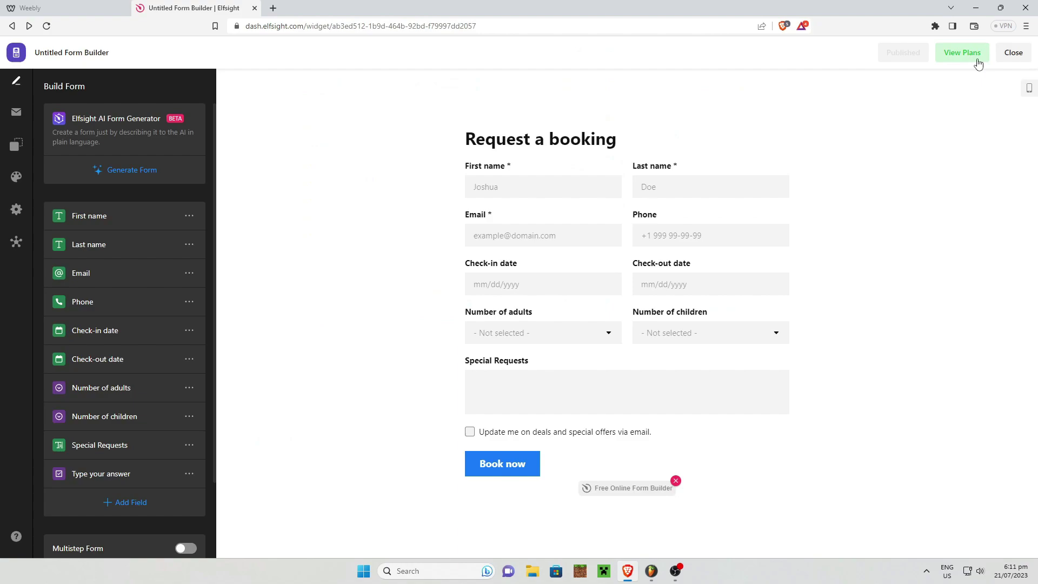
# Step: Publish the booking form again and copy its embed code from the Install dialog
pyautogui.click(912, 54)
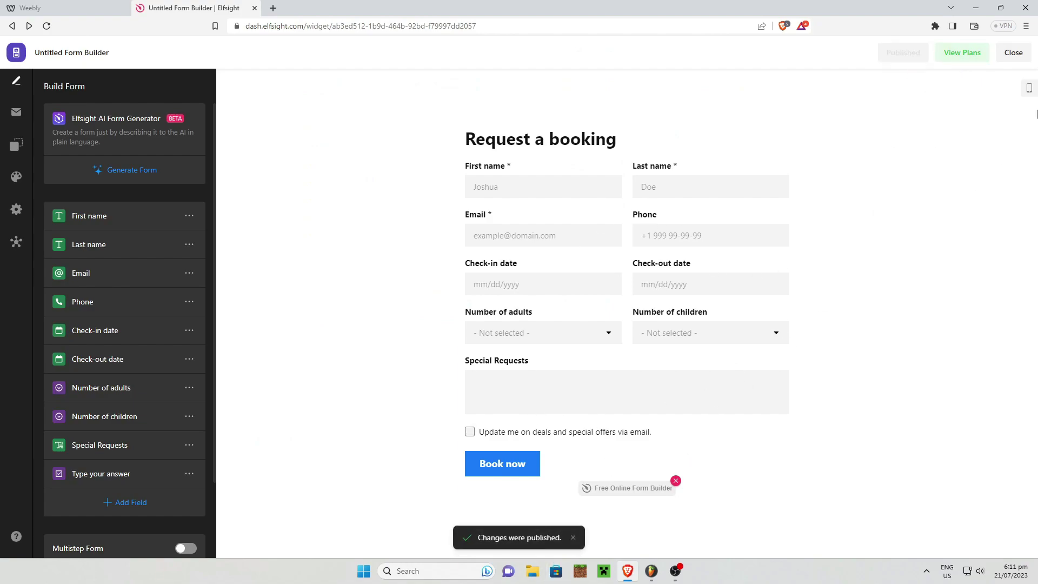
pyautogui.click(1008, 63)
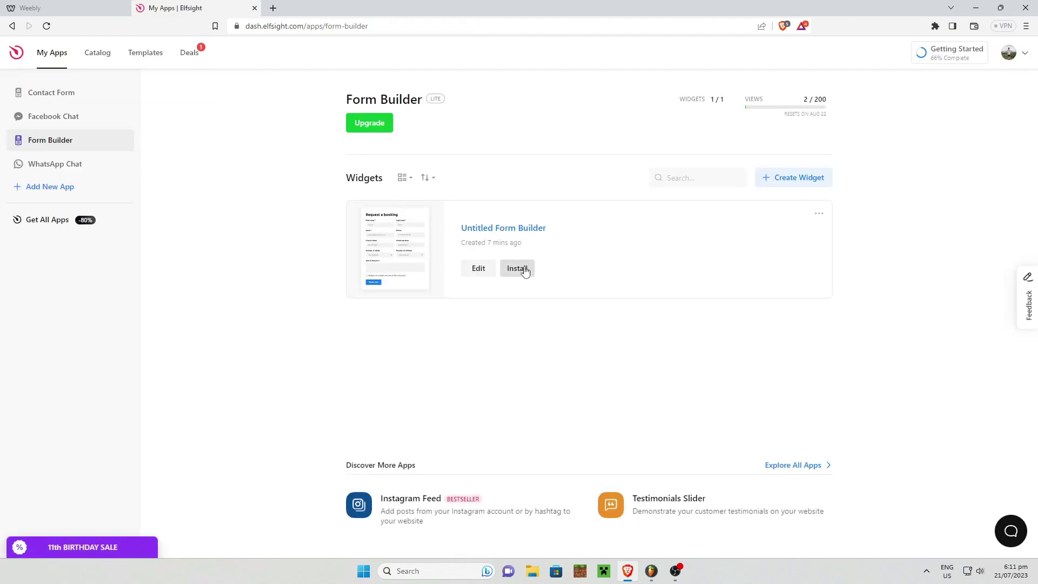
pyautogui.click(523, 269)
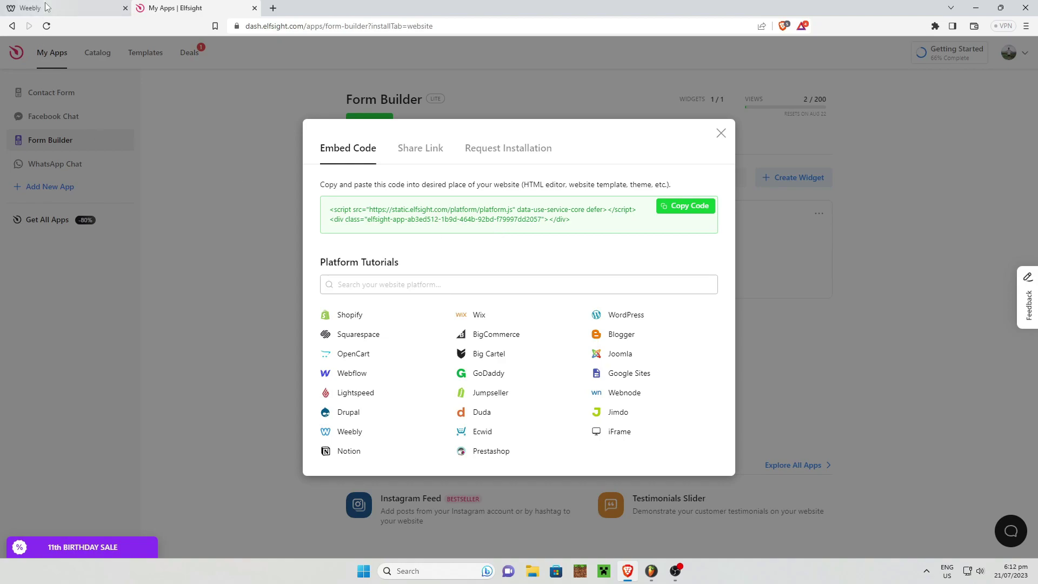
pyautogui.click(702, 211)
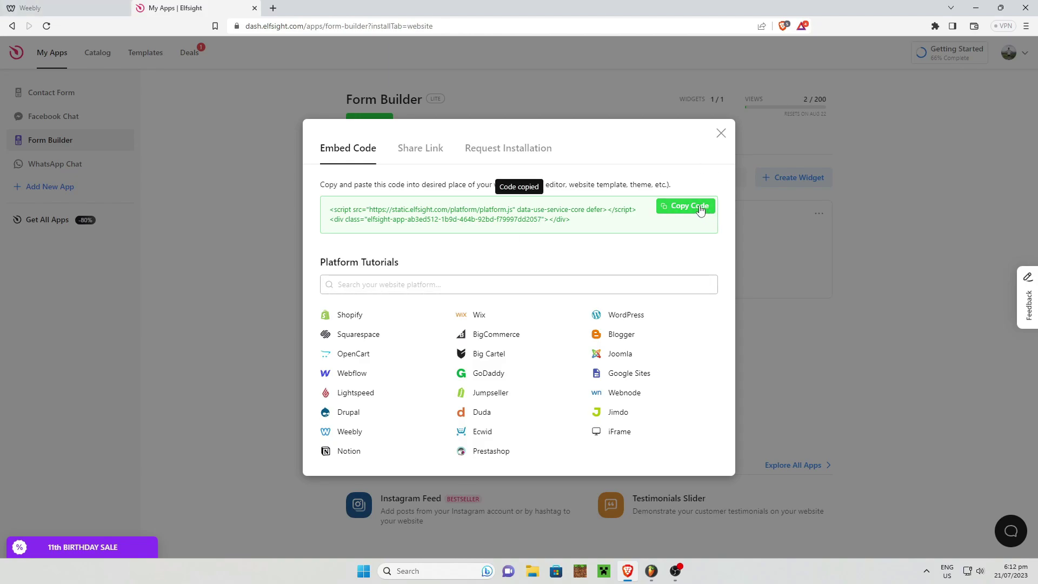
pyautogui.click(72, 5)
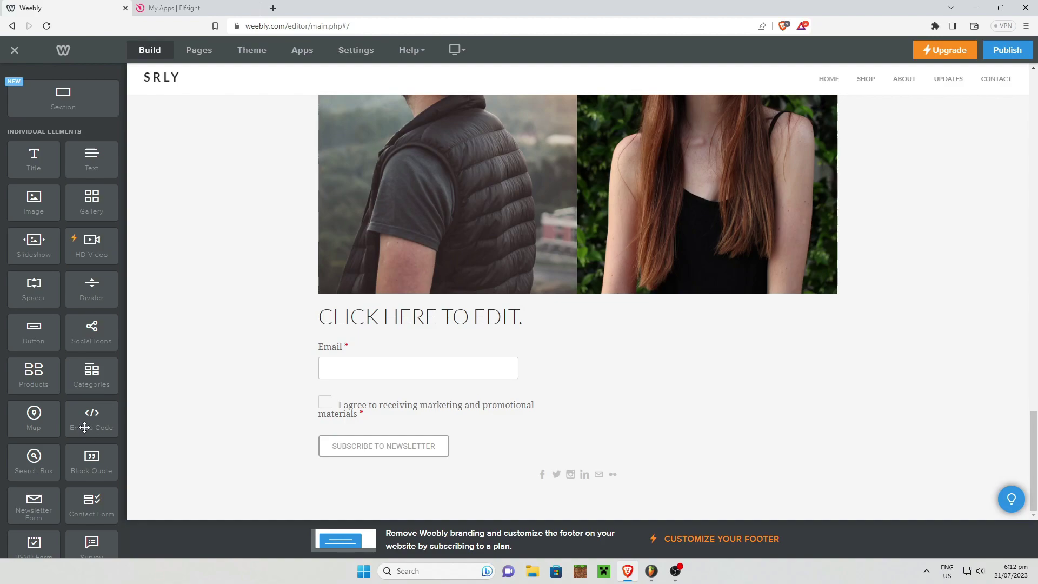
# Step: Add a centred Embed Code element above the newsletter and paste the Elfsight code into it
pyautogui.moveTo(80, 433); pyautogui.dragTo(642, 349)
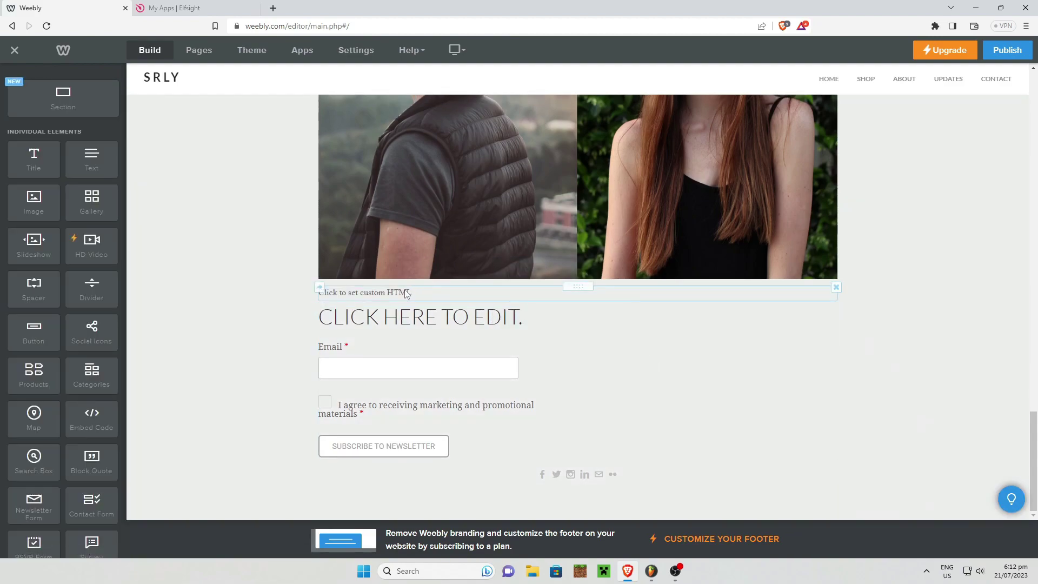
pyautogui.click(445, 293)
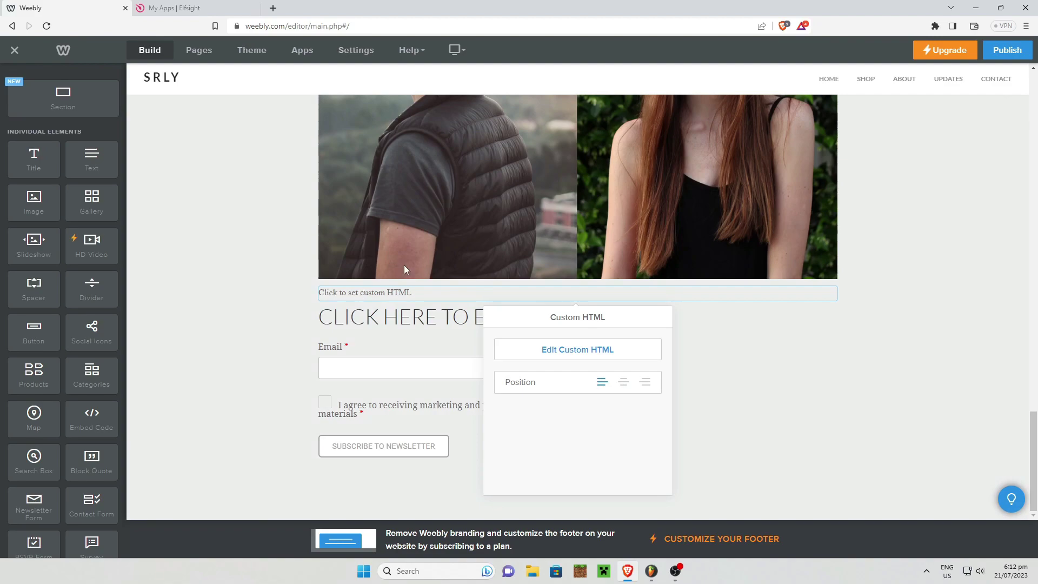
pyautogui.click(624, 383)
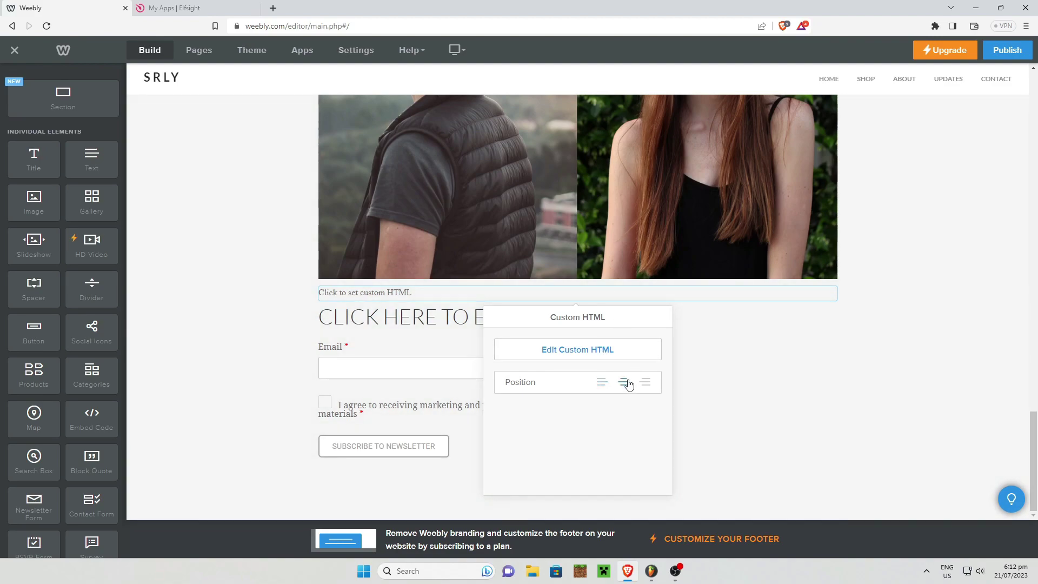
pyautogui.click(602, 357)
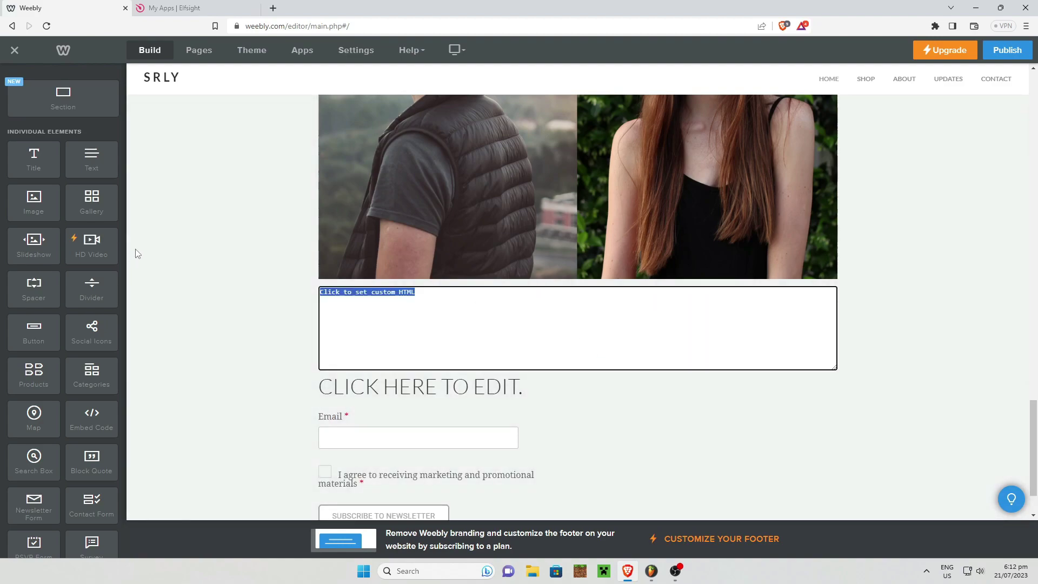
pyautogui.hotkey('ctrl', 'v')
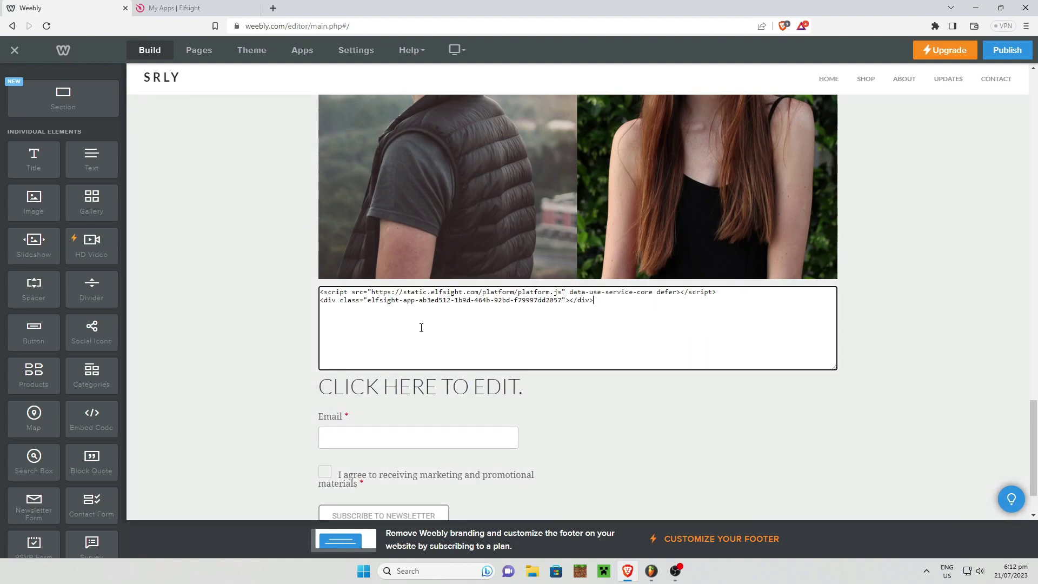
pyautogui.click(217, 274)
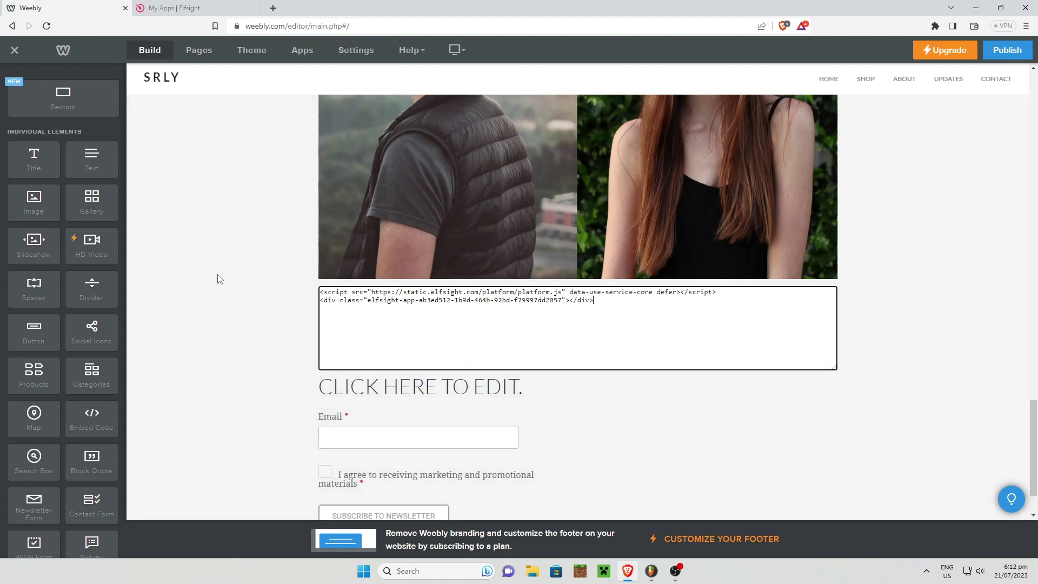
pyautogui.click(184, 8)
pyautogui.click(65, 8)
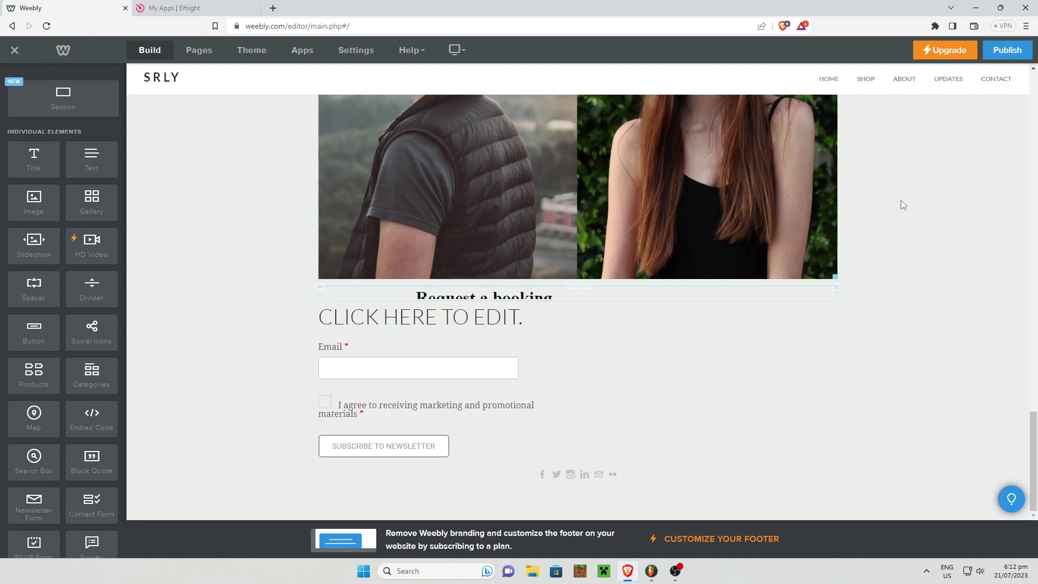
# Step: Publish the Weebly site containing the embedded booking form
pyautogui.click(1001, 51)
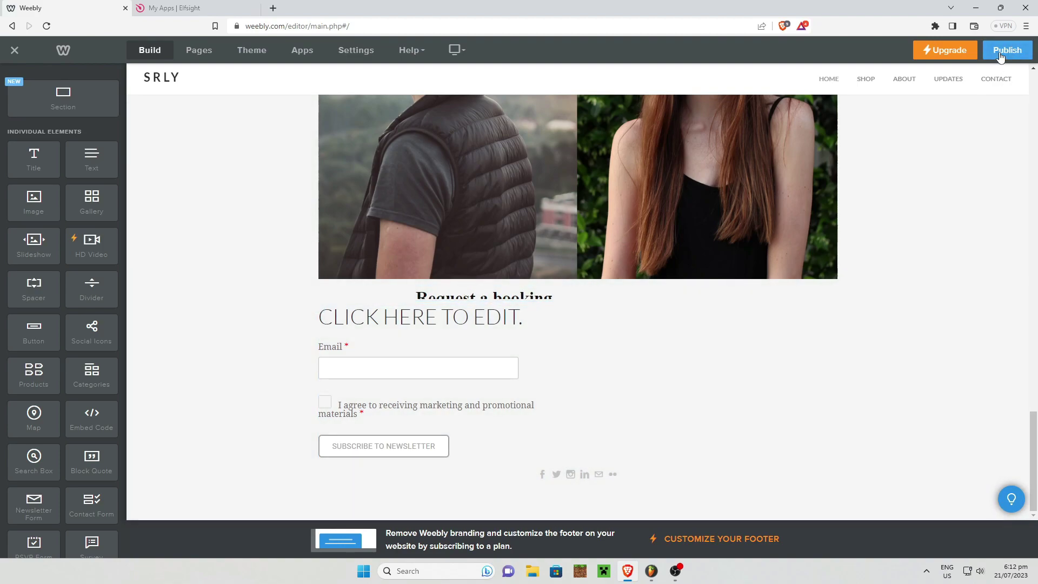